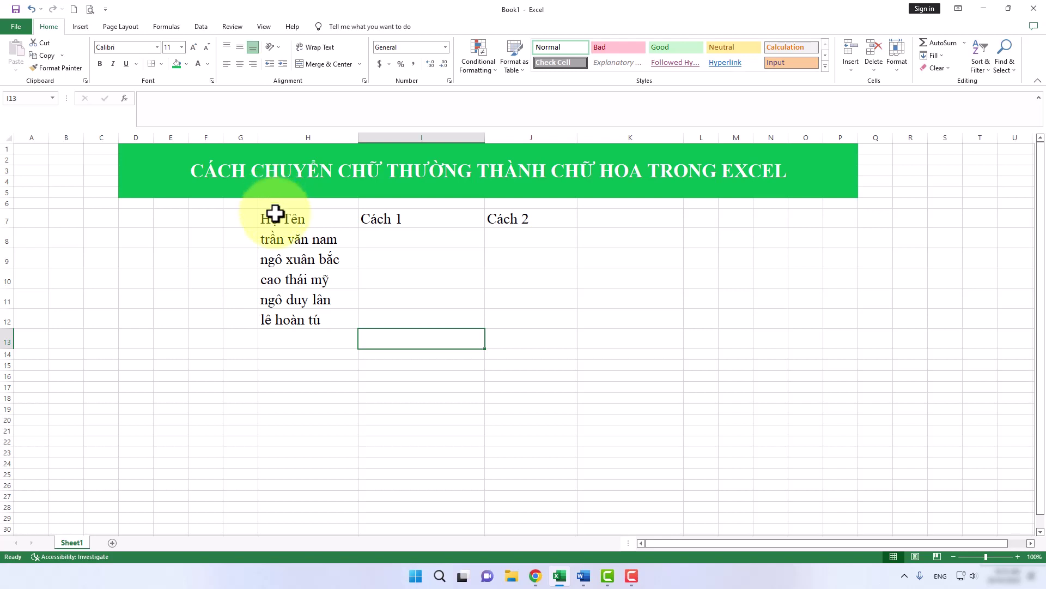
drag(275, 214, 299, 324)
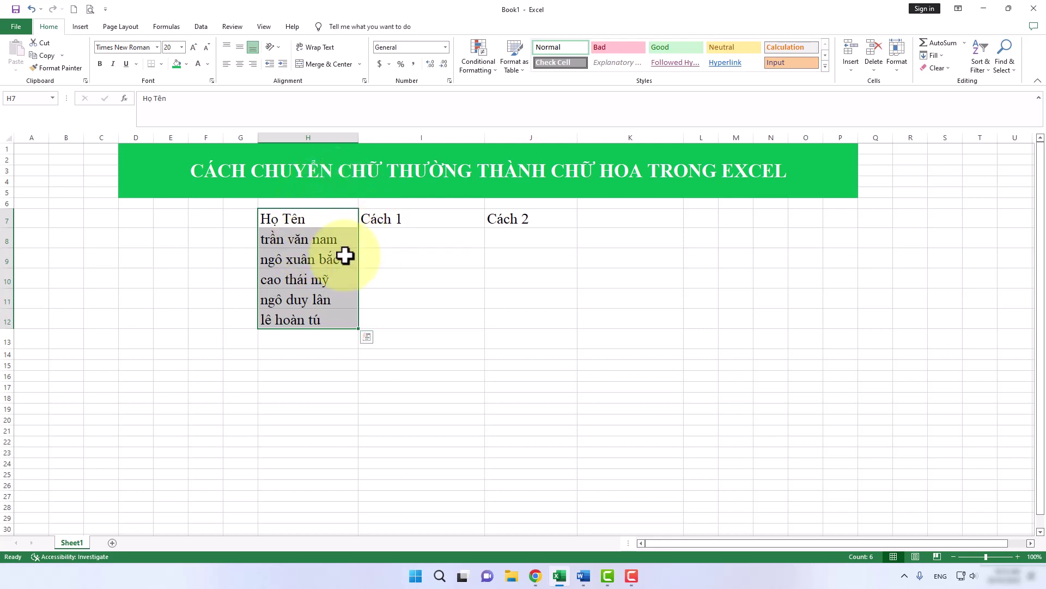
click(403, 238)
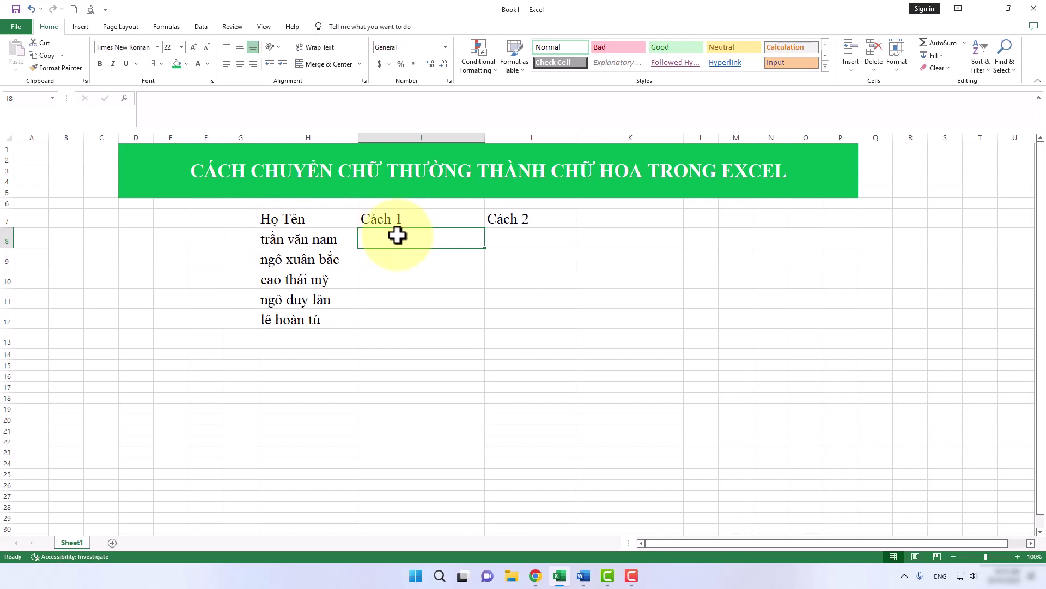
text(=)
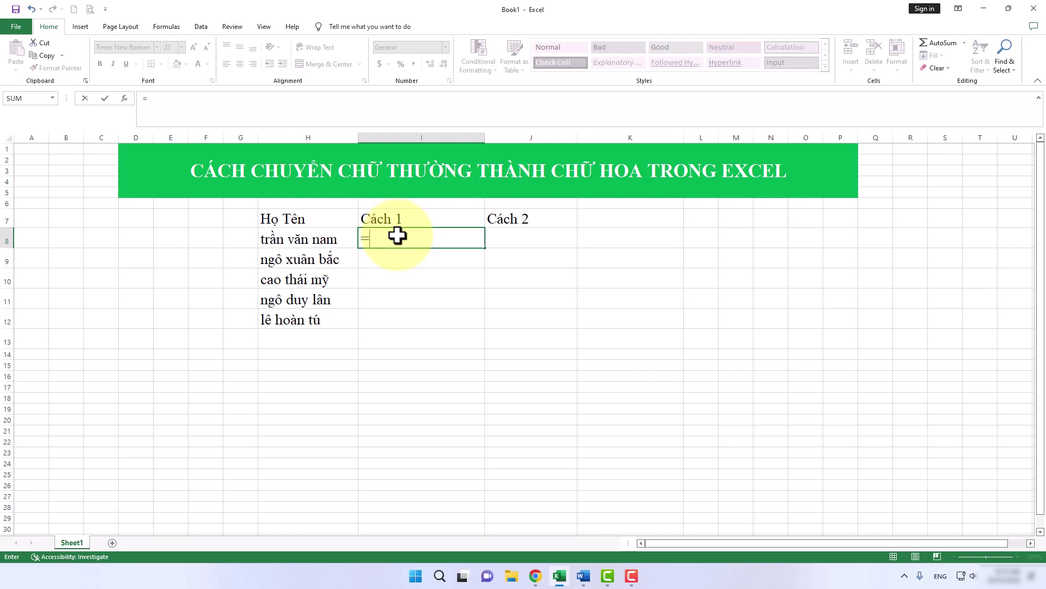
text(u)
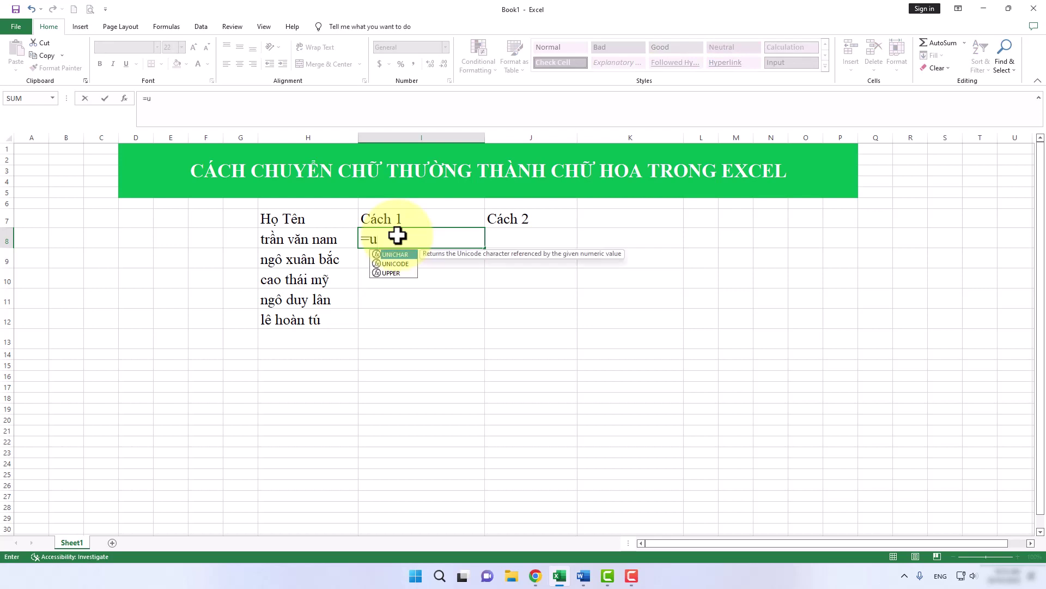
text(p)
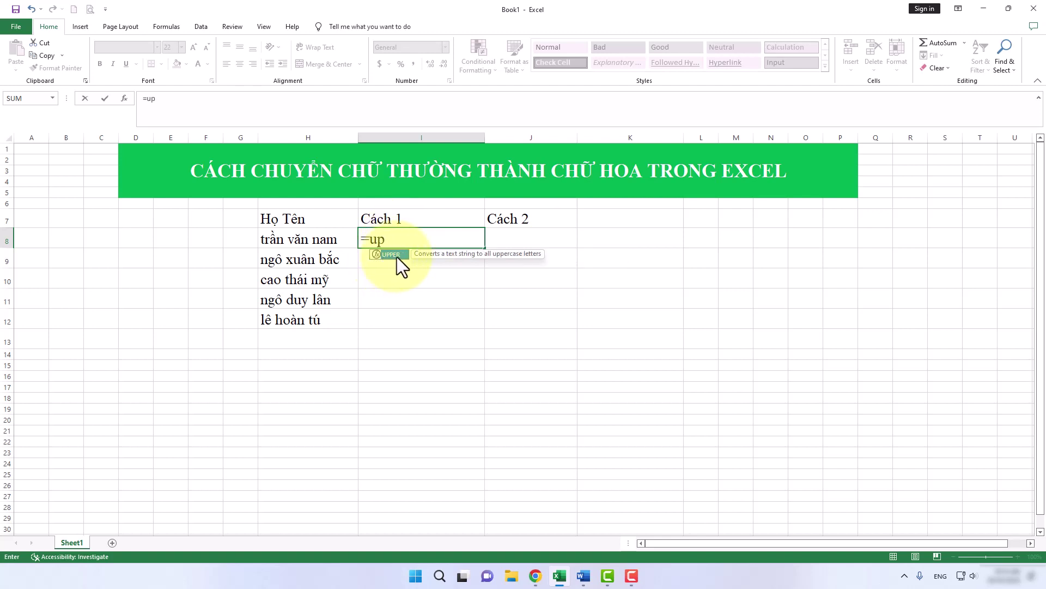
key(Tab)
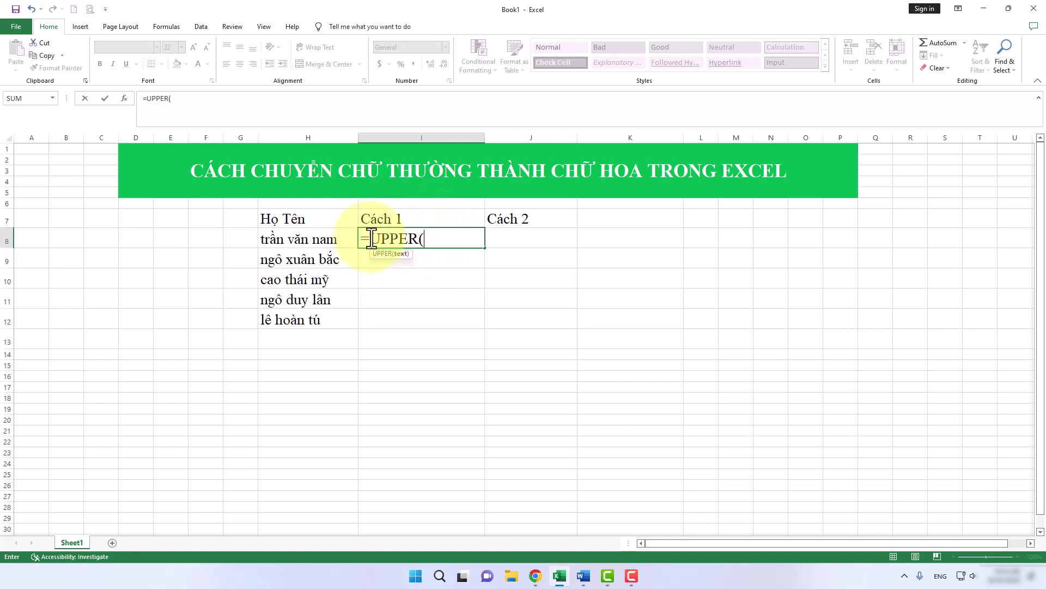
click(310, 238)
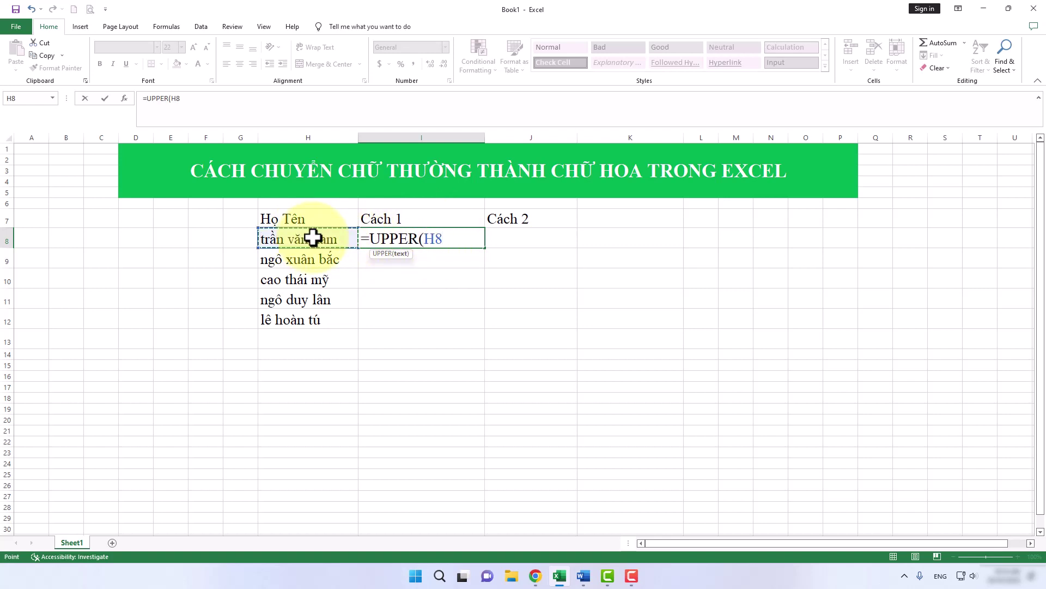
text())
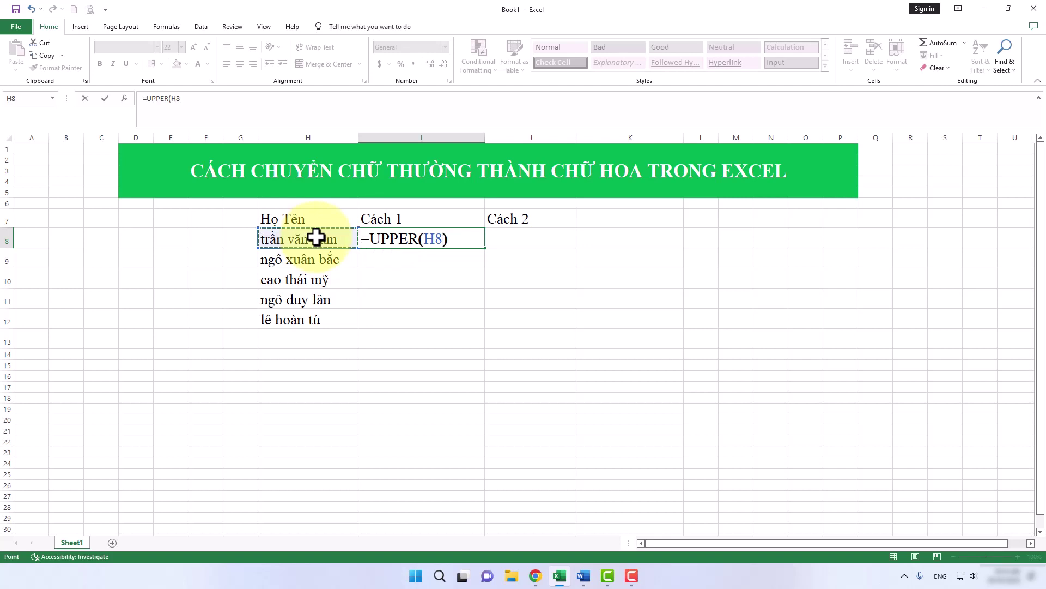
key(Return)
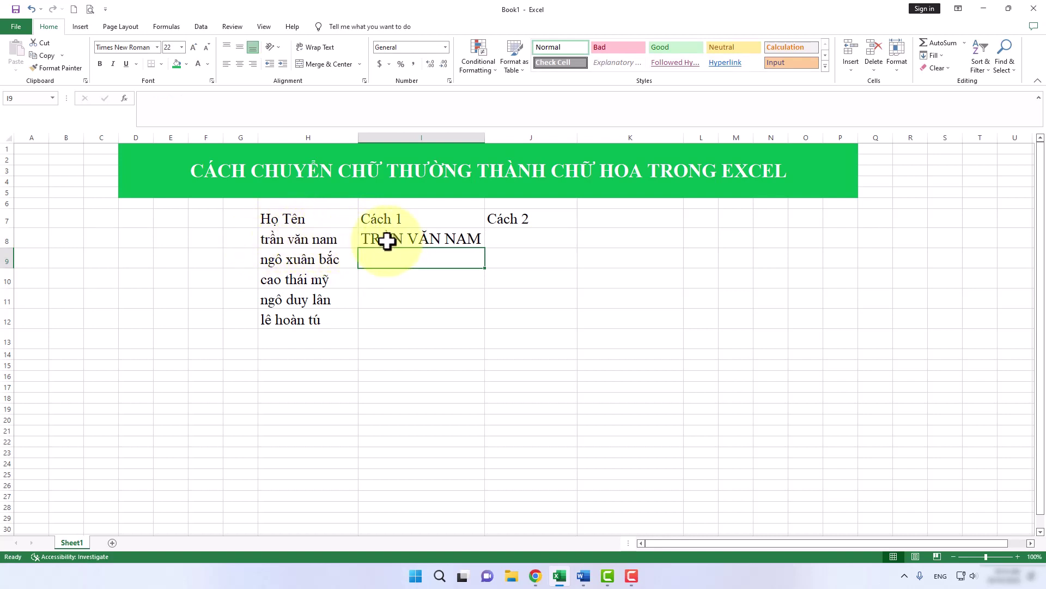
Fill the UPPER formula from I8 down through I12.
click(461, 242)
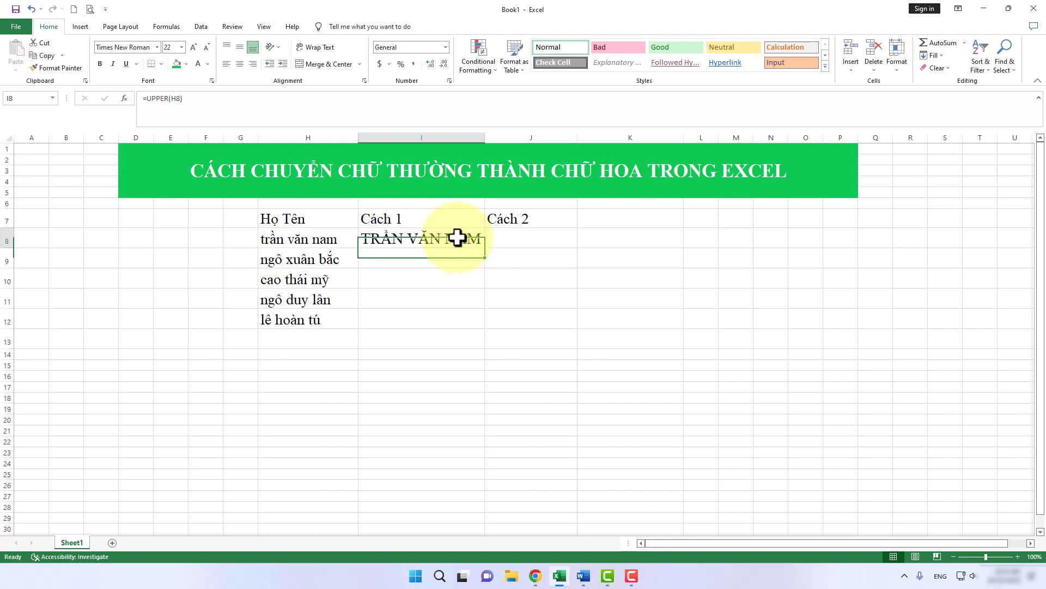
drag(487, 249, 494, 321)
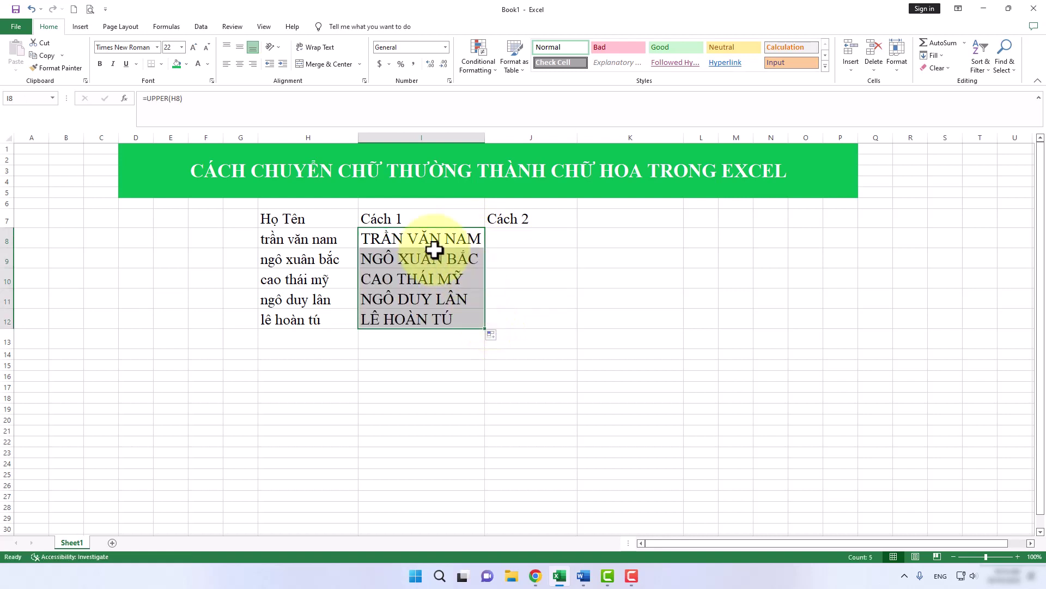
click(509, 258)
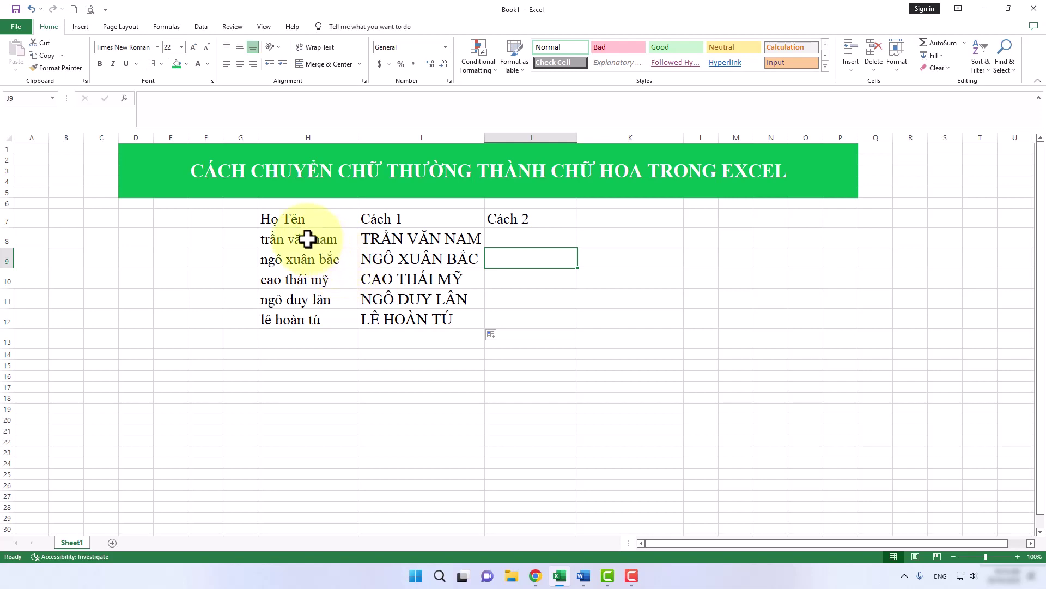
drag(304, 239, 309, 311)
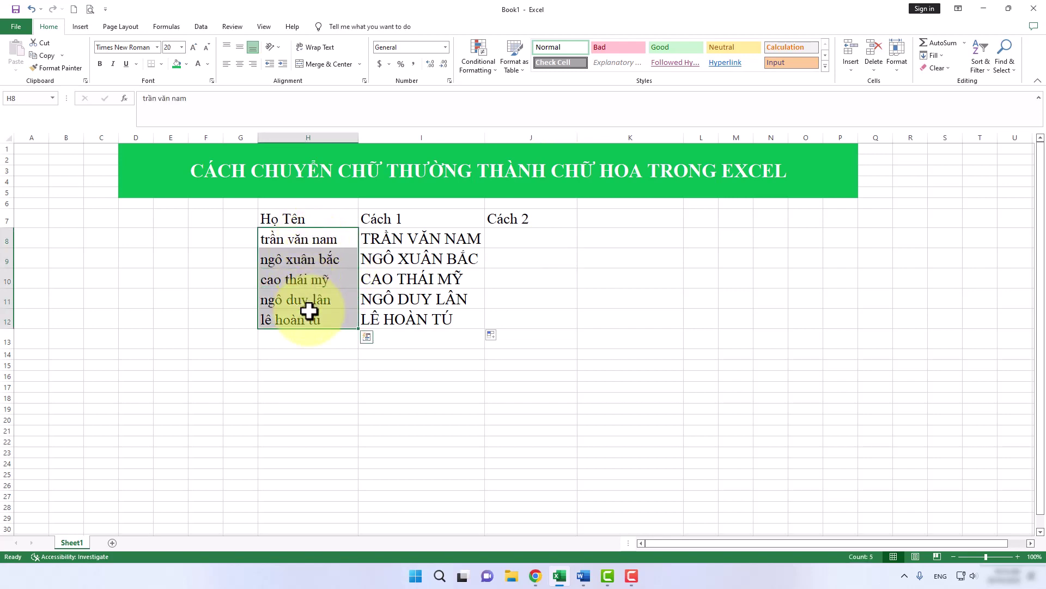
key(Delete)
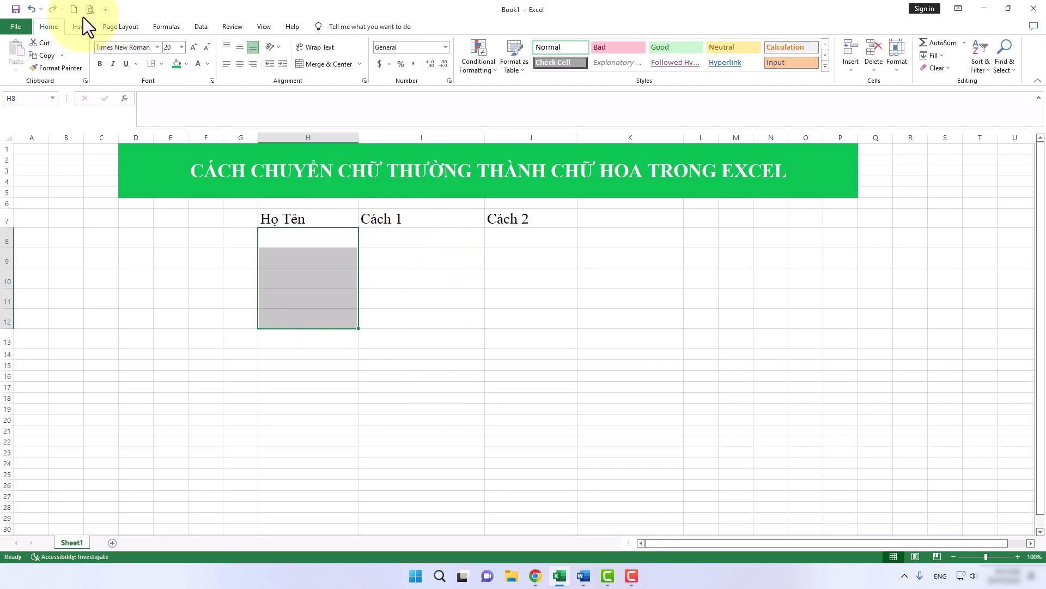
click(30, 9)
click(393, 342)
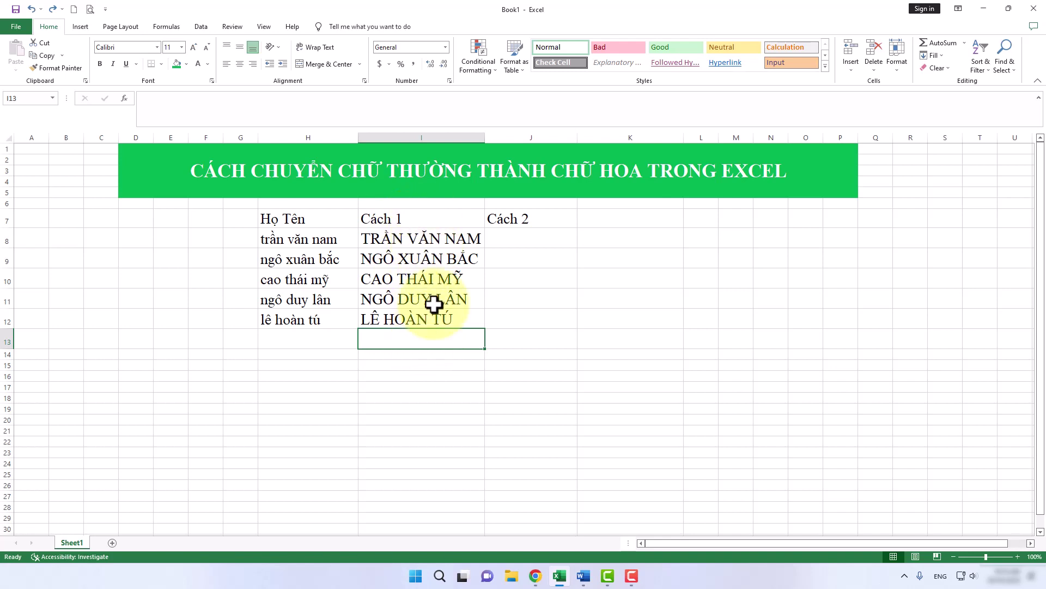
drag(474, 343, 520, 340)
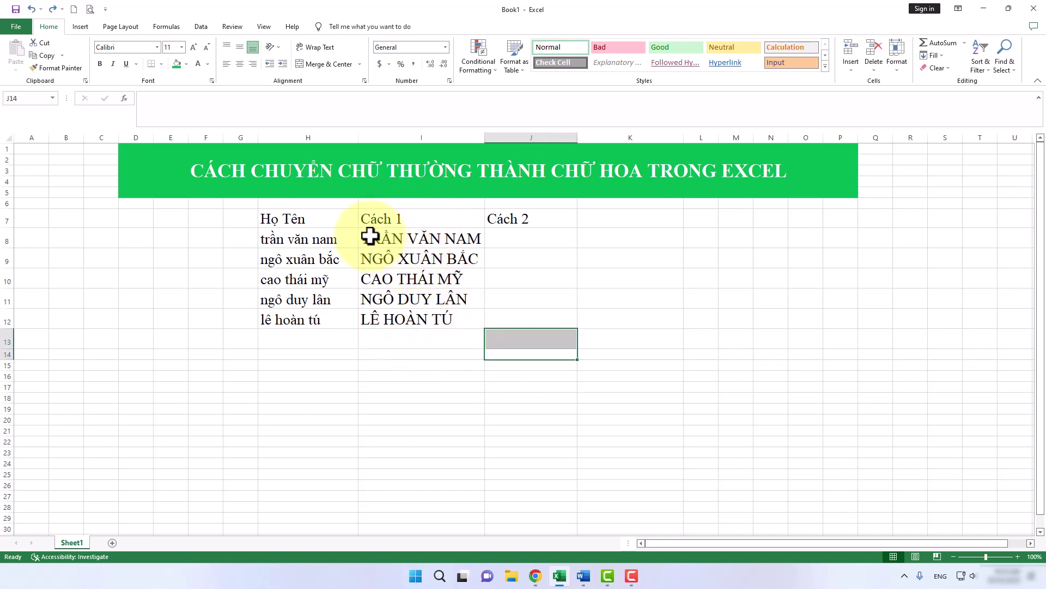
Copy the Cách 1 results I8:I12 and paste them back over themselves as values.
mouse_move(381, 239)
mouse_down()
mouse_move(415, 263)
mouse_move(430, 319)
mouse_up()
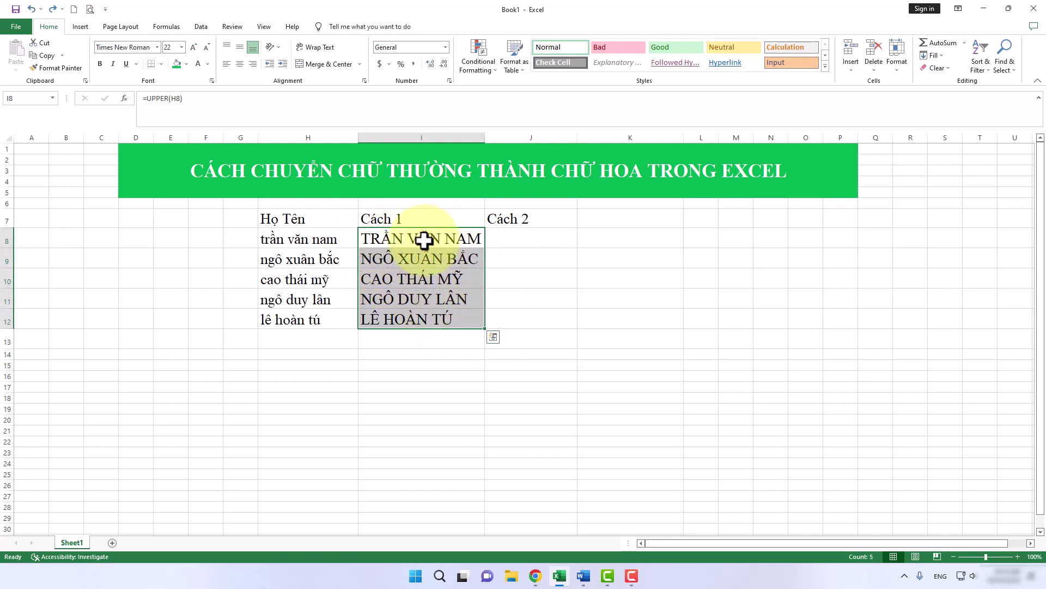
right_click(414, 254)
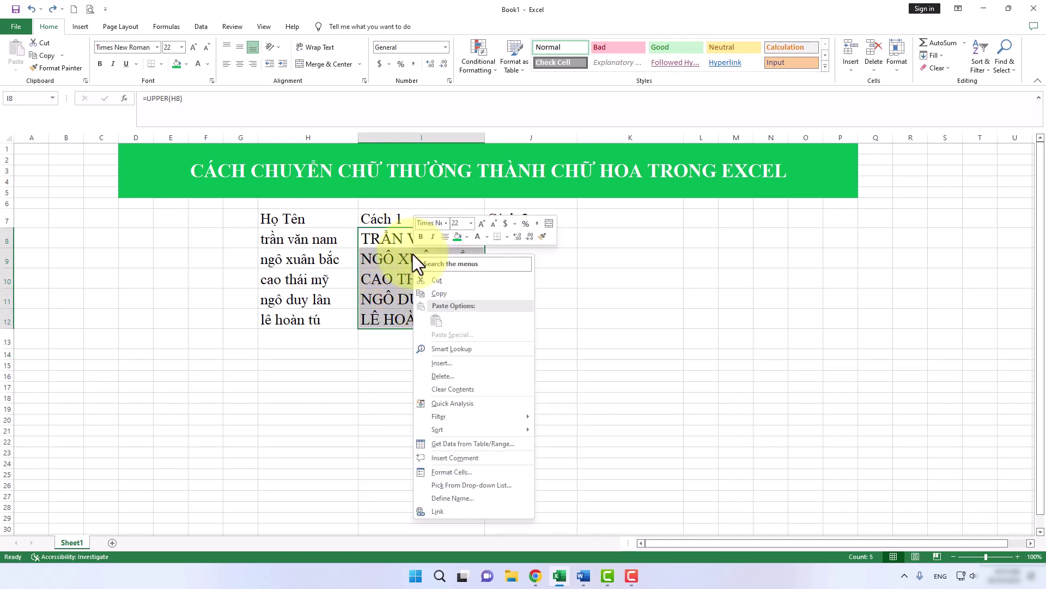
click(443, 293)
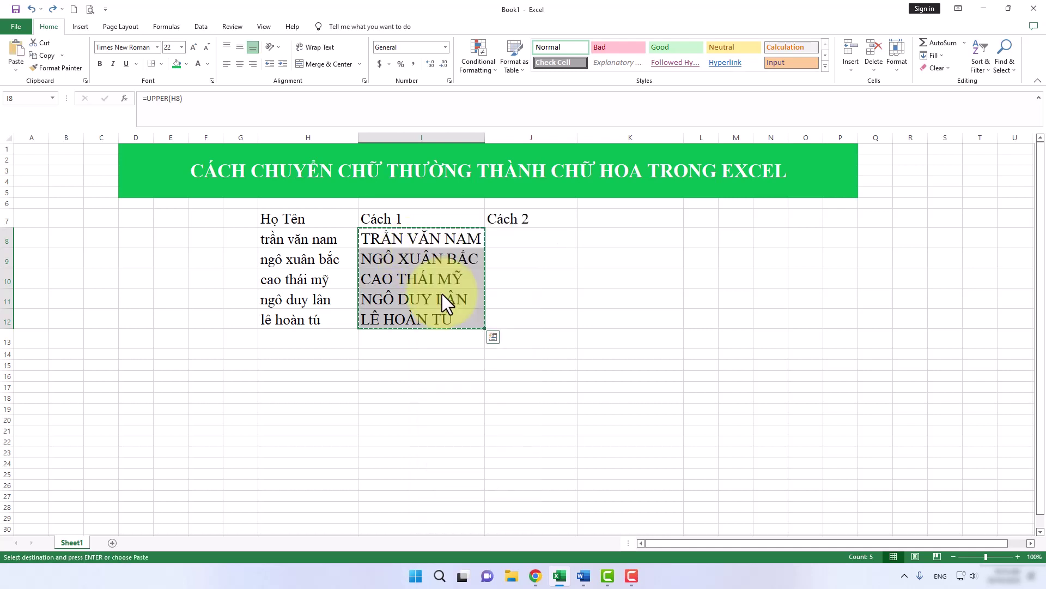
right_click(401, 251)
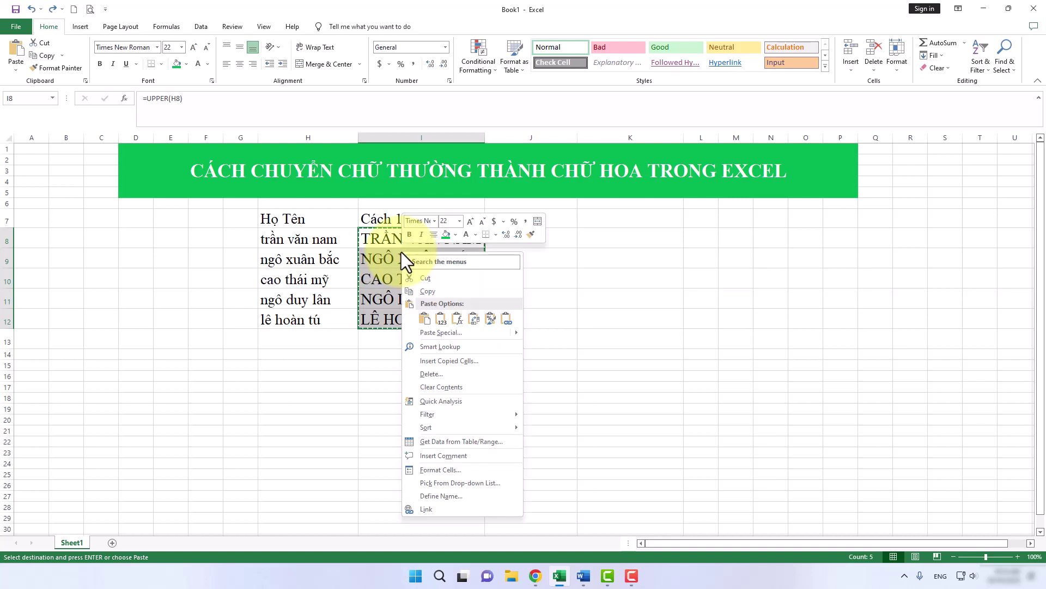
click(441, 318)
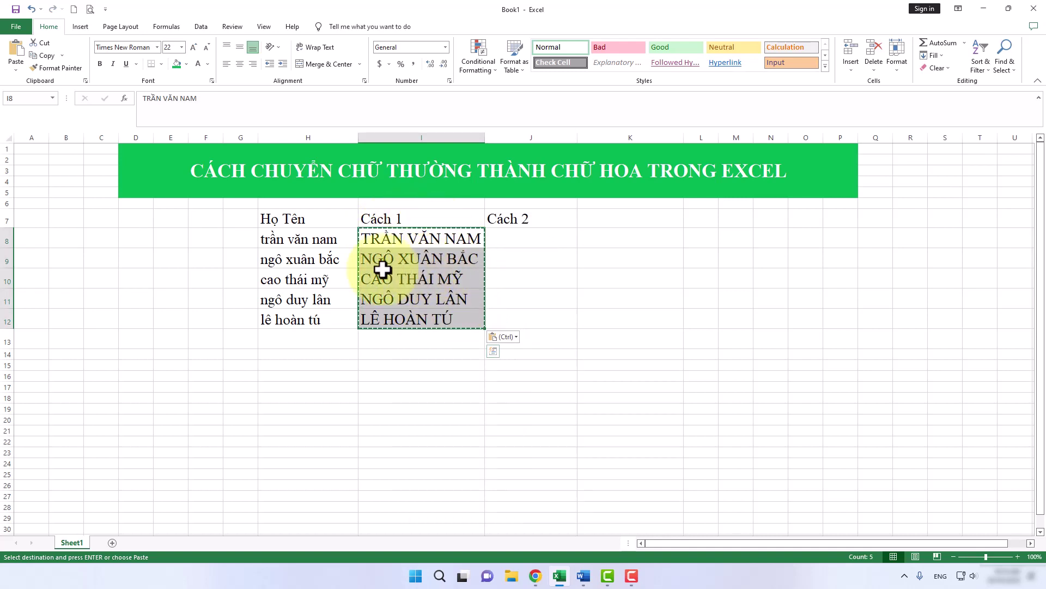
Clear the copy marquee and confirm I8 and I9 now hold plain uppercase text.
click(460, 275)
click(523, 298)
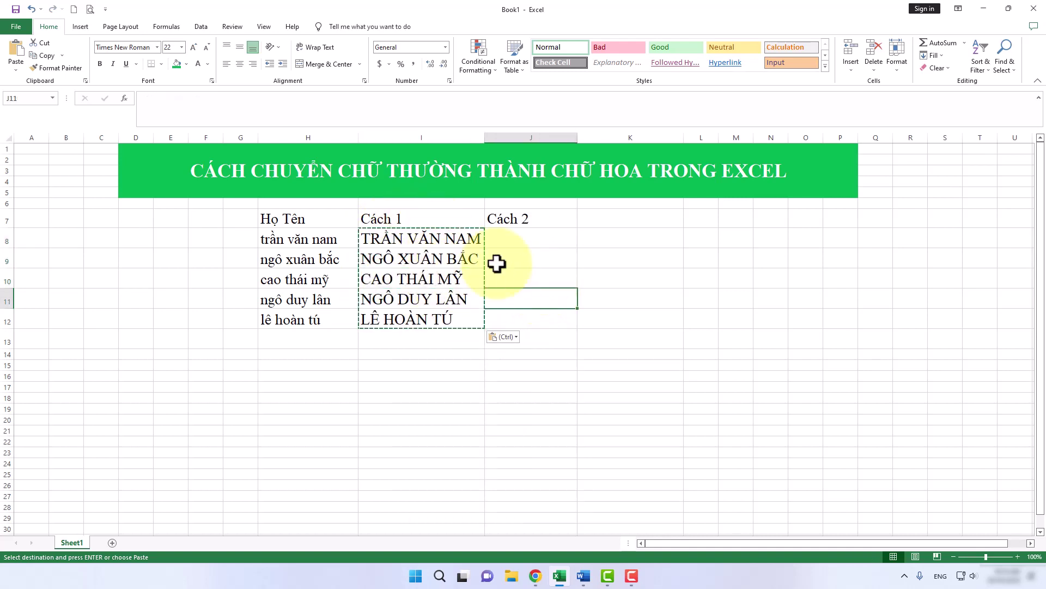
click(434, 238)
key(Escape)
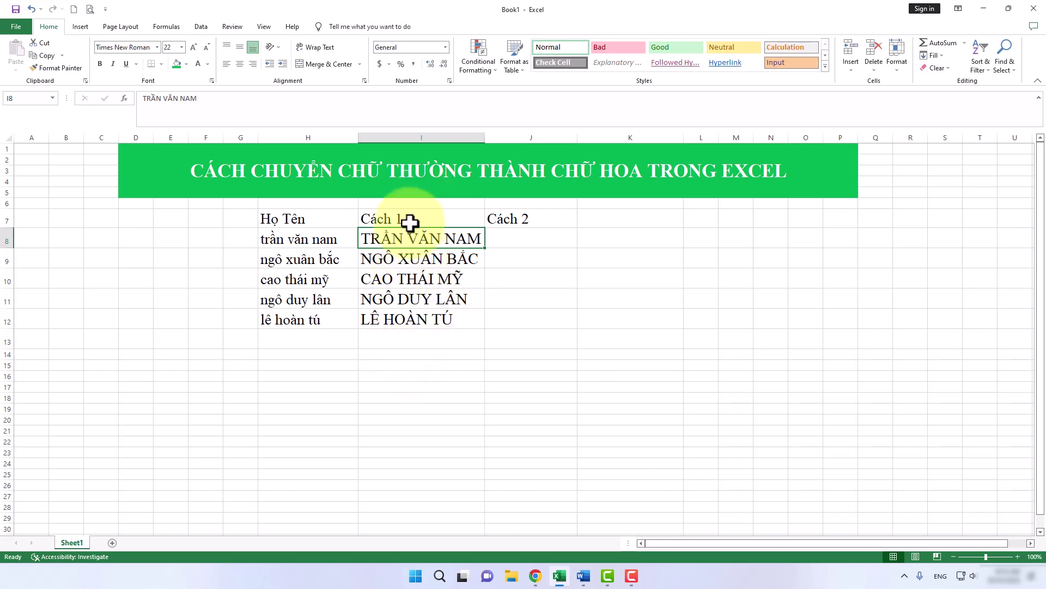
click(415, 261)
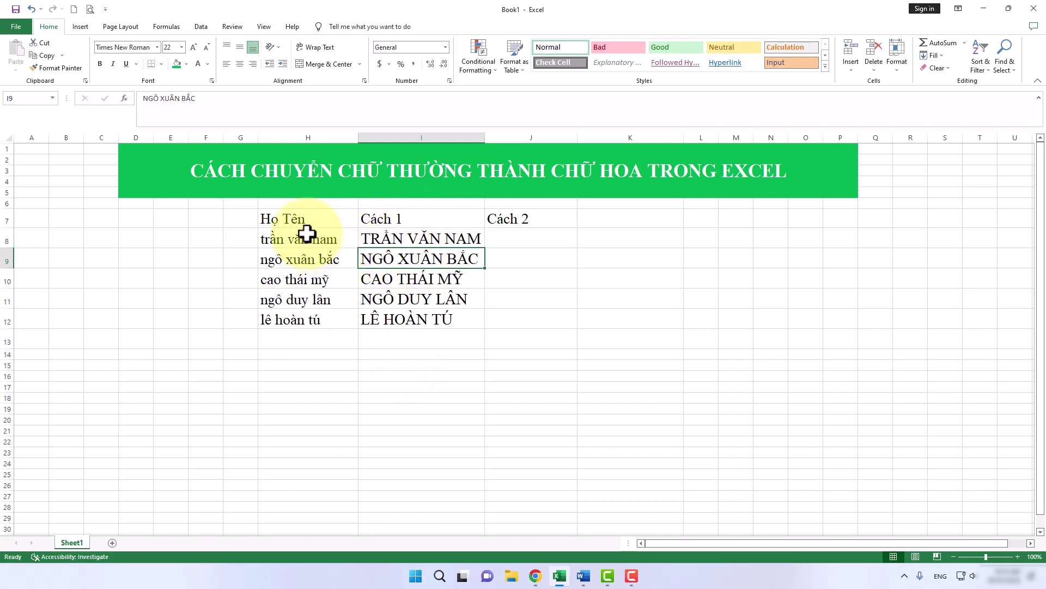
Restore the names in H8:H12 after deleting them by mistake.
drag(308, 236, 304, 313)
key(Delete)
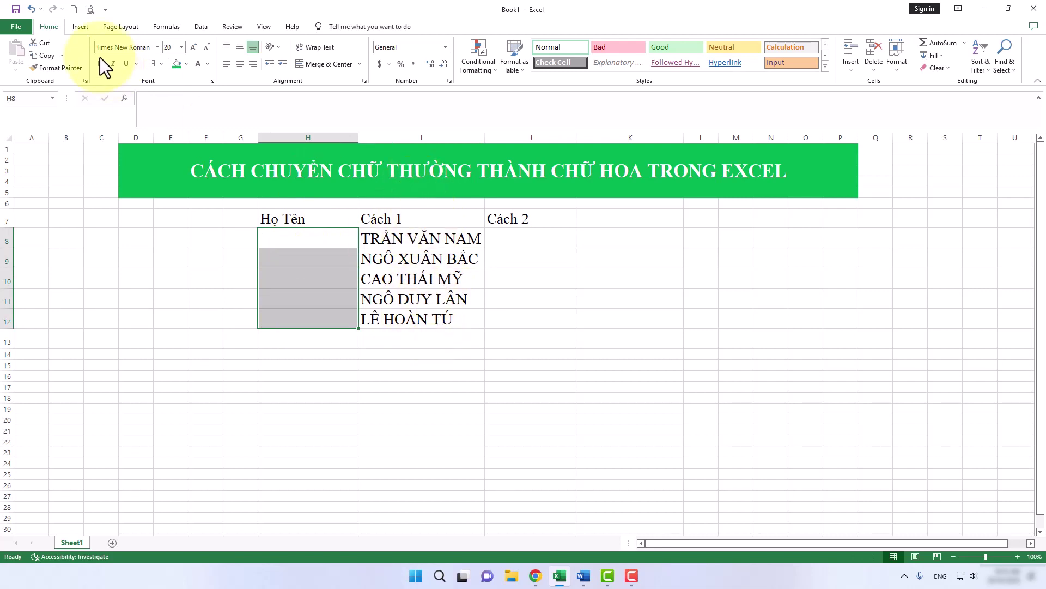
click(32, 8)
click(411, 375)
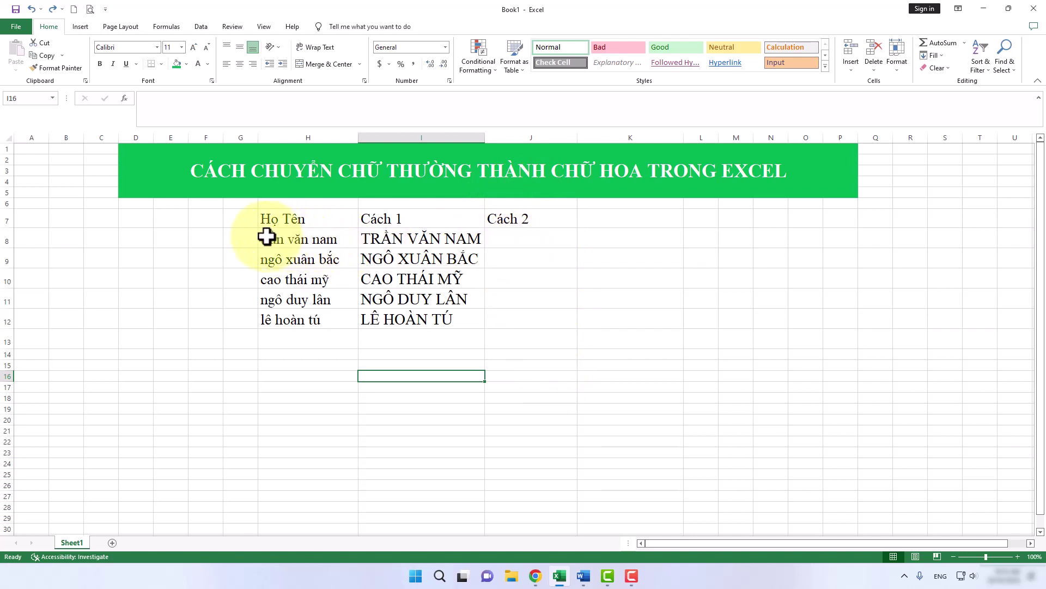
Copy the five lowercase names in H8:H12 and bring up a blank Word document.
mouse_move(261, 237)
mouse_down()
mouse_move(306, 264)
mouse_move(299, 313)
mouse_up()
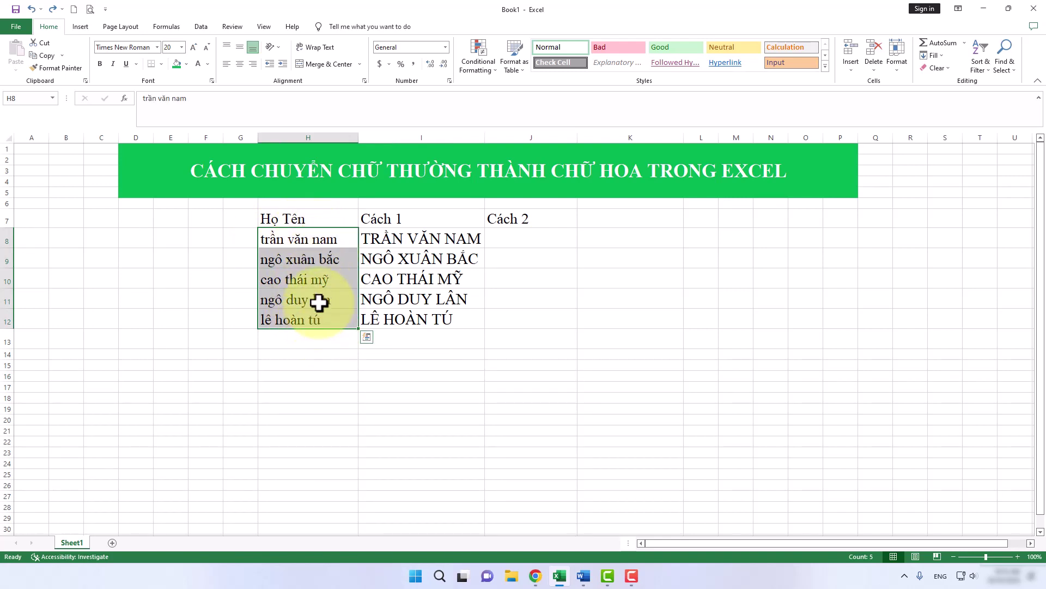
right_click(302, 271)
click(340, 306)
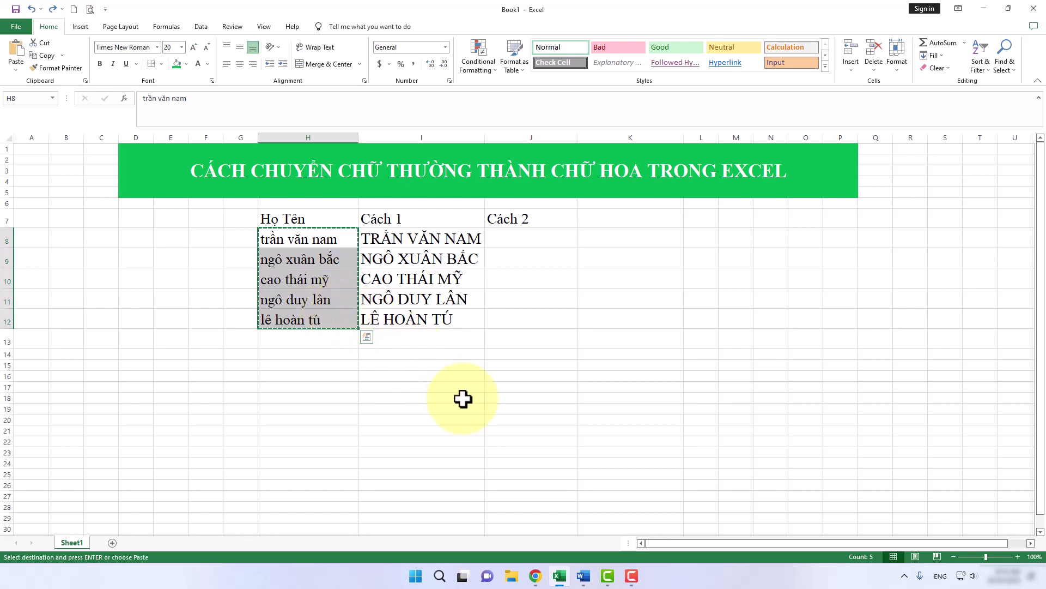
click(584, 575)
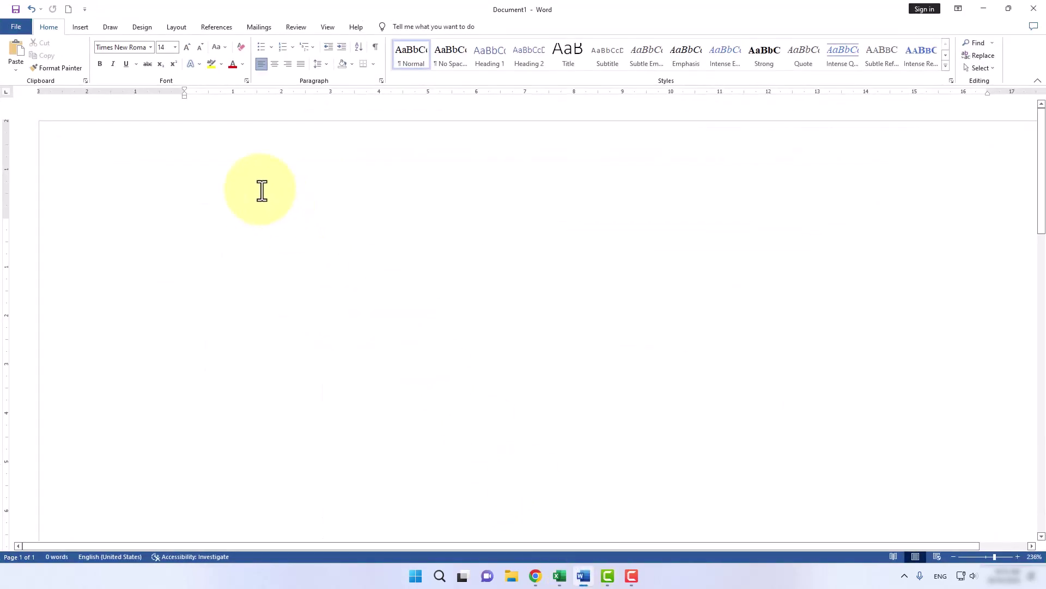
Paste the five names into Word and change their case to UPPERCASE.
right_click(224, 224)
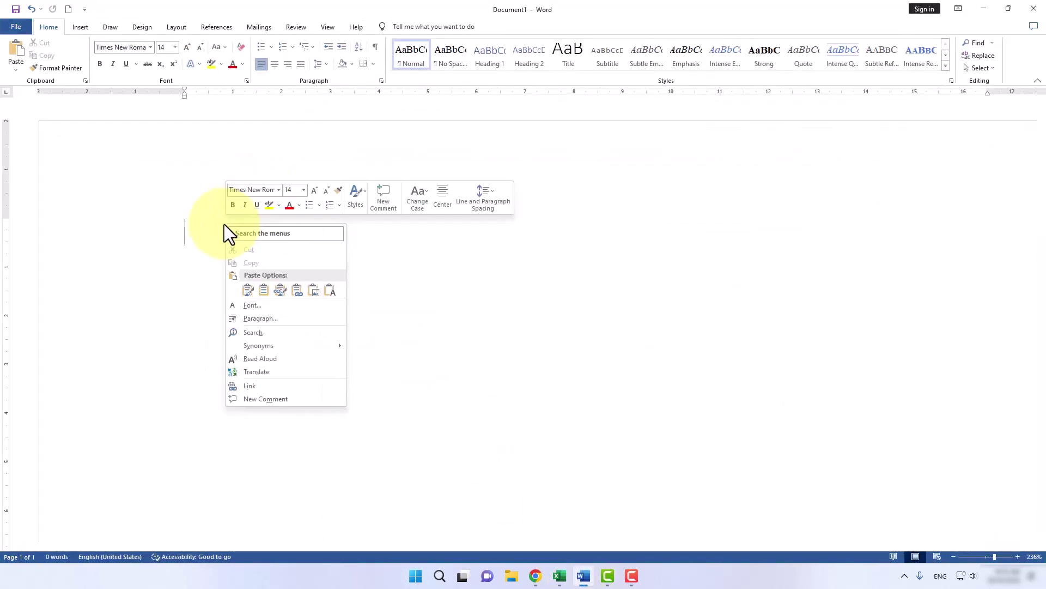
click(250, 290)
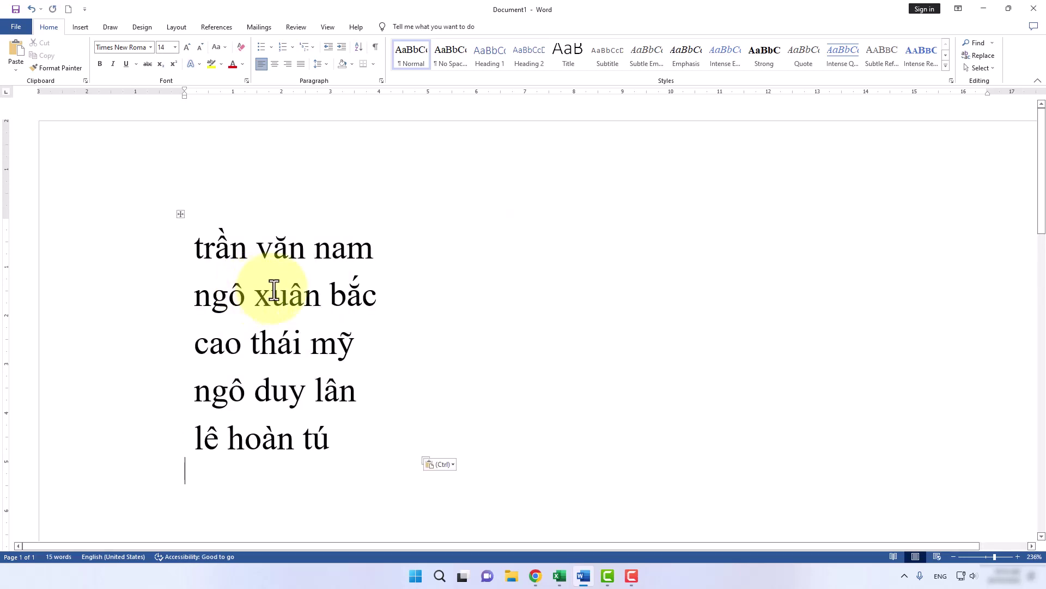
drag(353, 441, 214, 250)
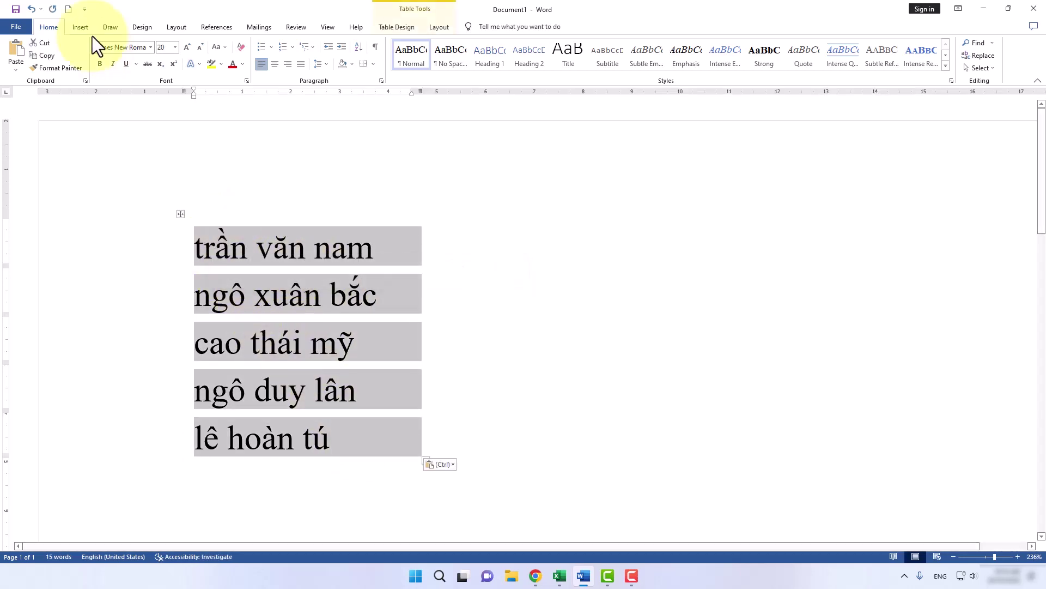
click(227, 47)
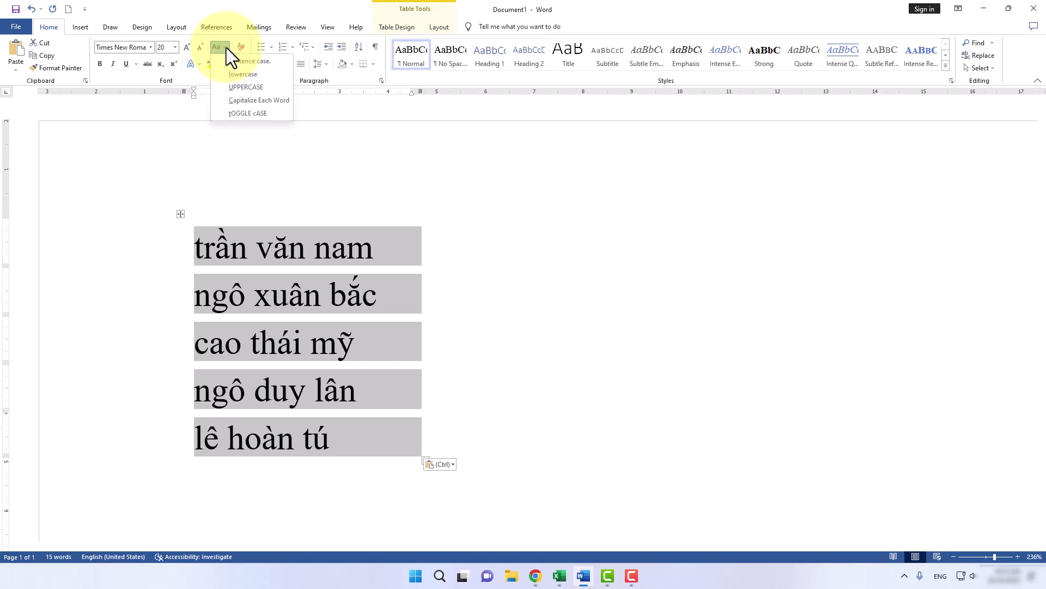
click(247, 86)
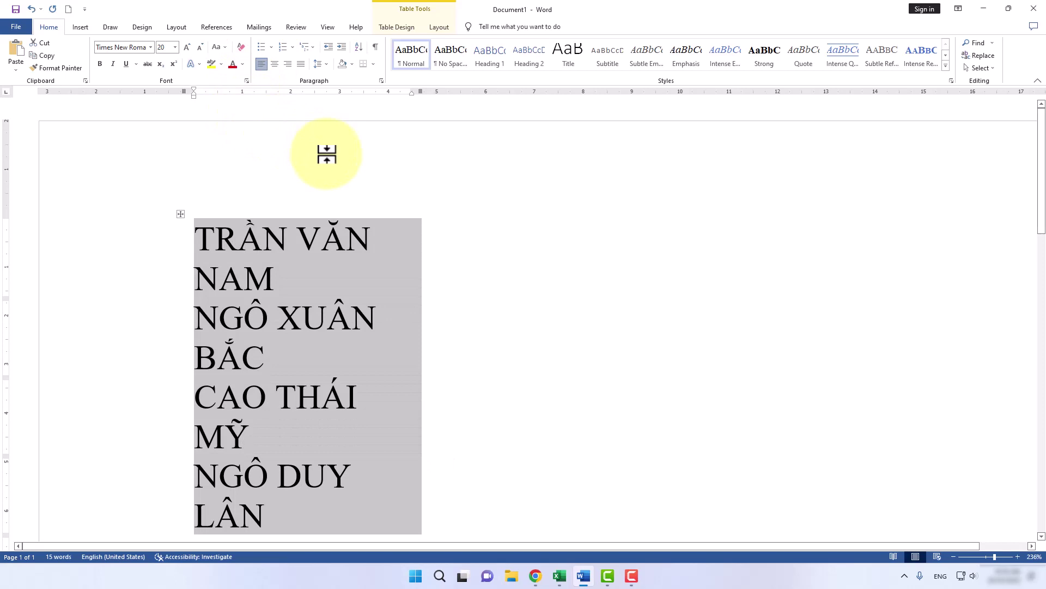
Copy the uppercase names in Word and return to the Excel workbook.
scroll(327, 218, down, 5)
scroll(319, 237, up, 3)
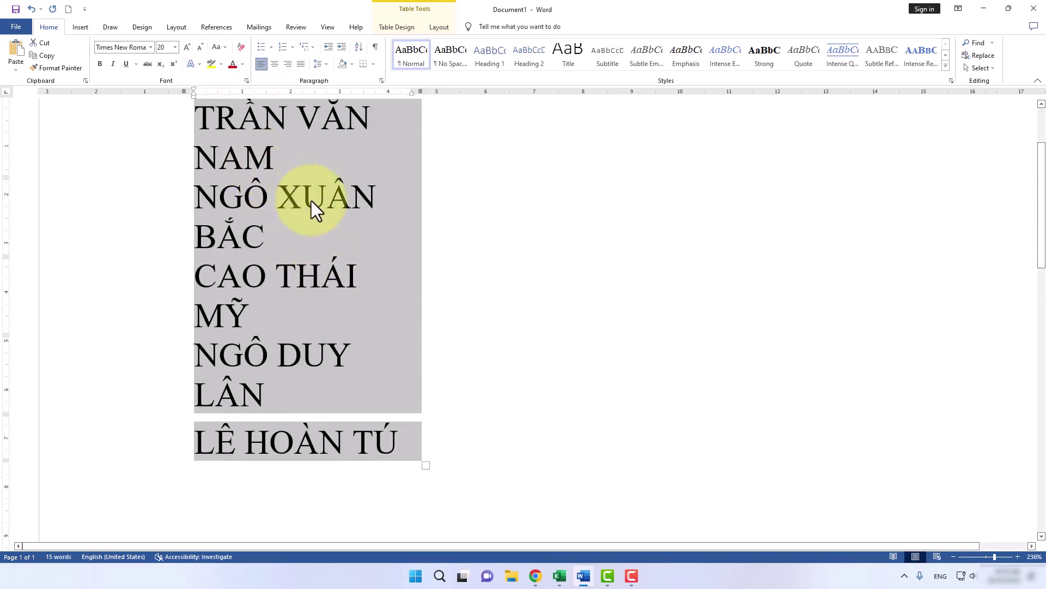
scroll(295, 245, up, 3)
scroll(350, 294, down, 2)
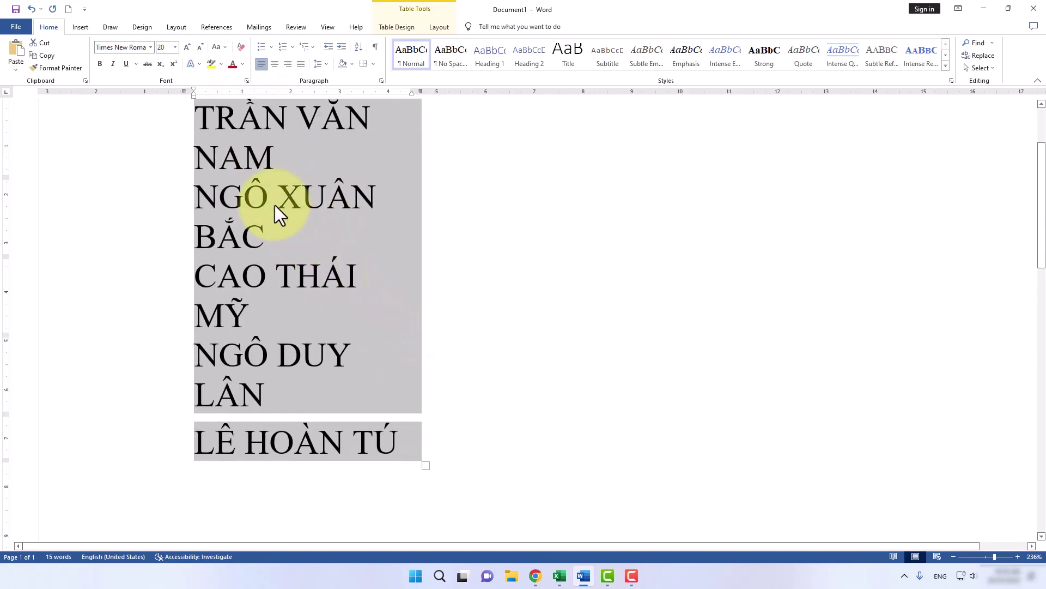
key(ctrl+c)
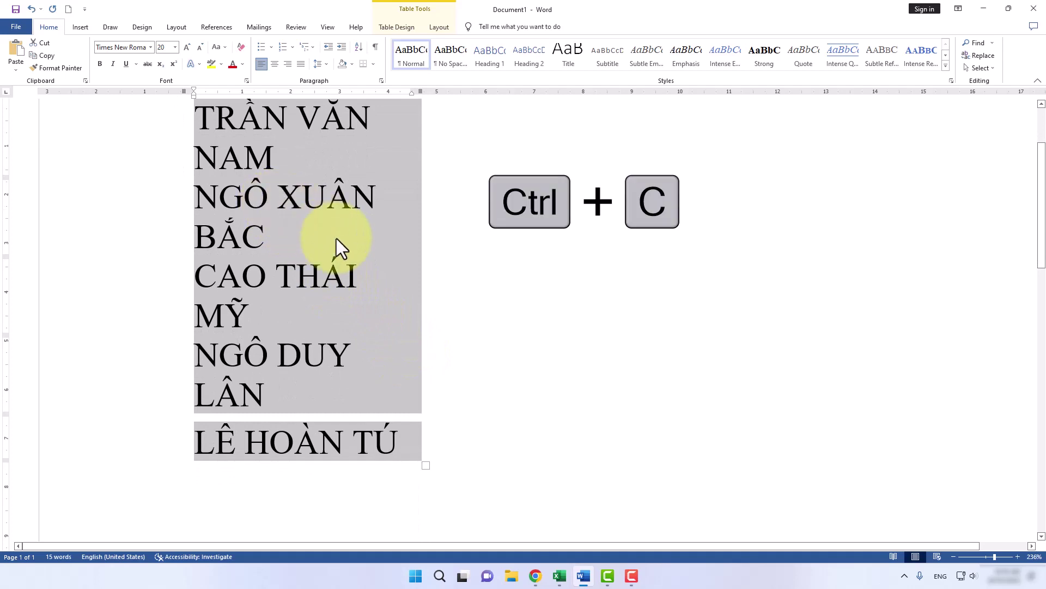
click(559, 577)
Paste the uppercase names from Word into J8:J12 under Cách 2.
click(575, 376)
click(540, 243)
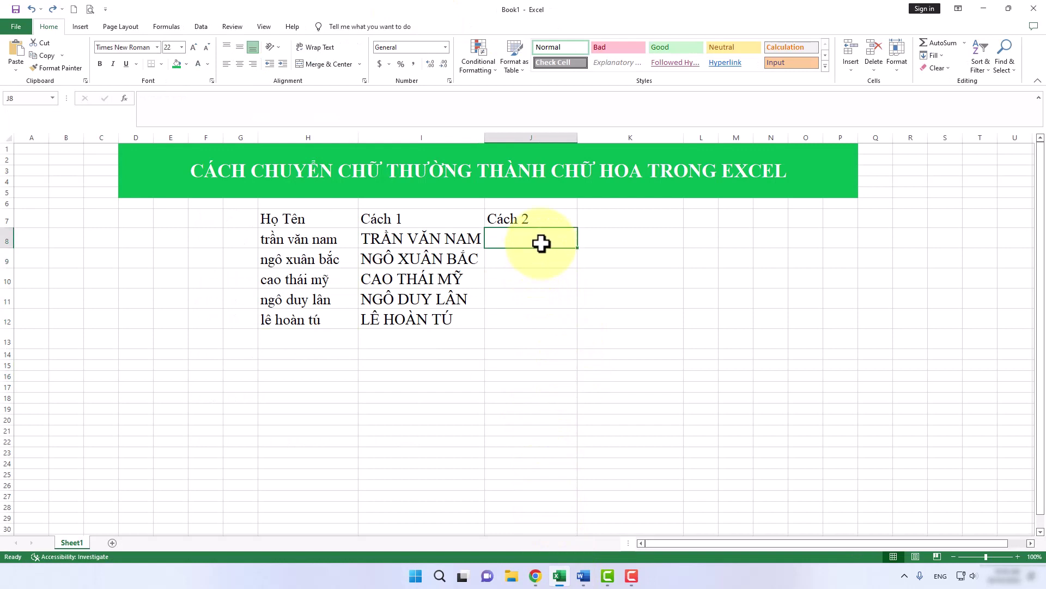
drag(541, 243, 545, 318)
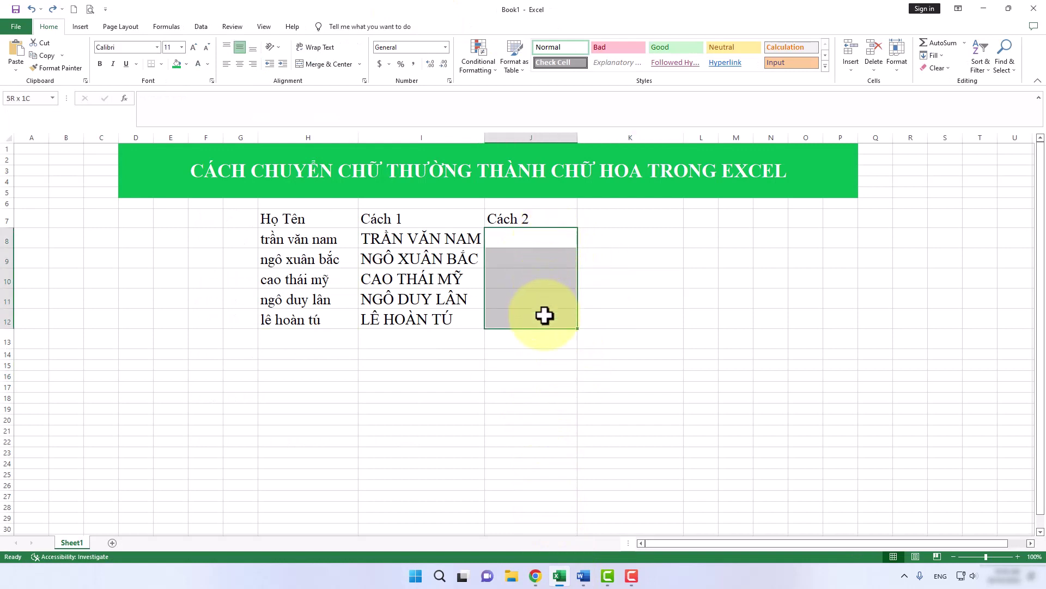
key(ctrl+v)
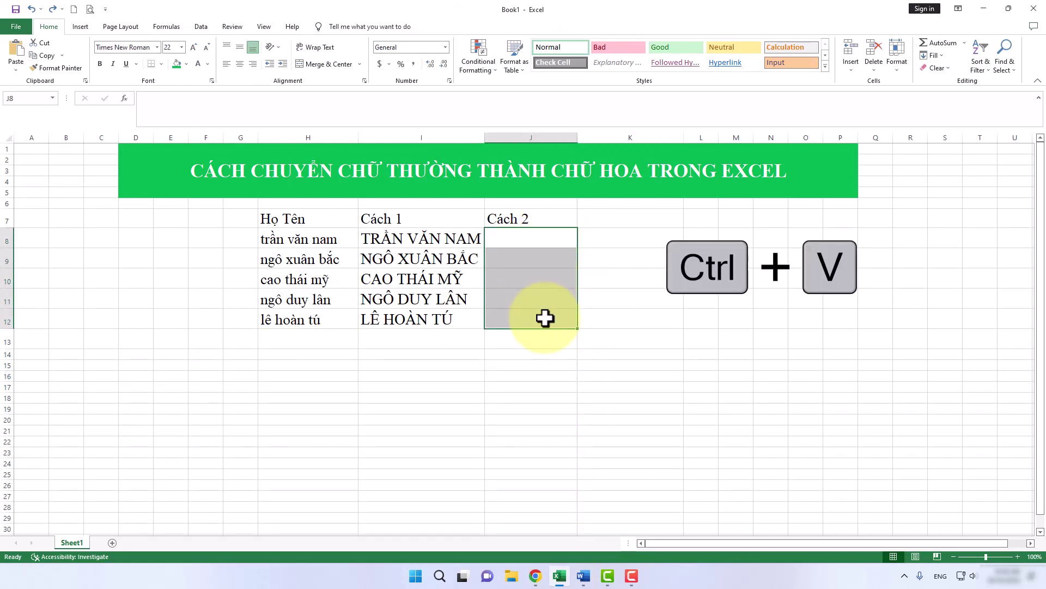
Widen column J so the uppercase names fit fully.
drag(578, 137, 610, 138)
click(713, 297)
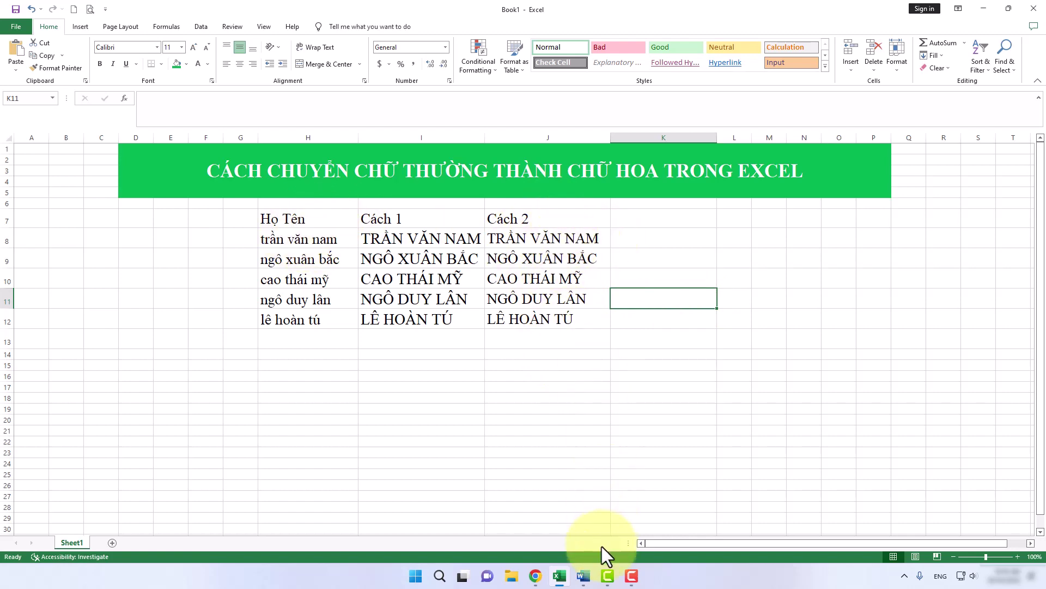
click(584, 576)
click(584, 576)
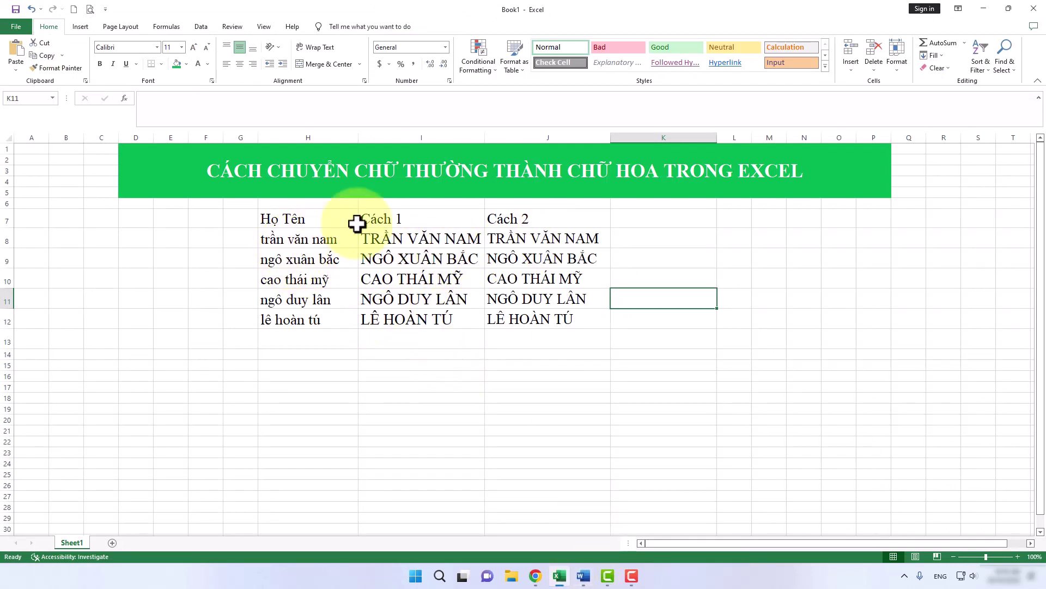
click(343, 336)
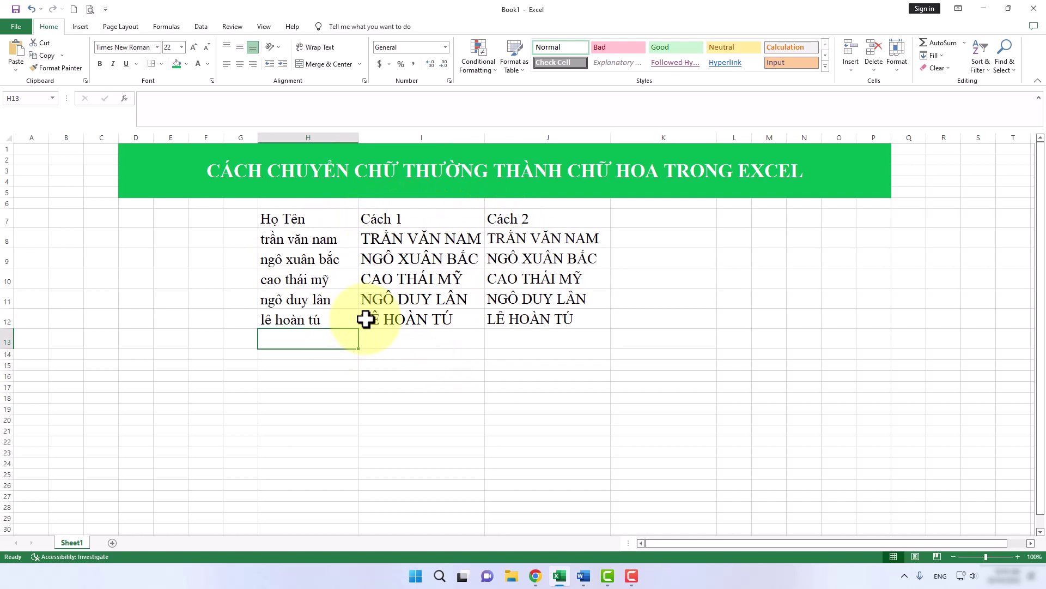